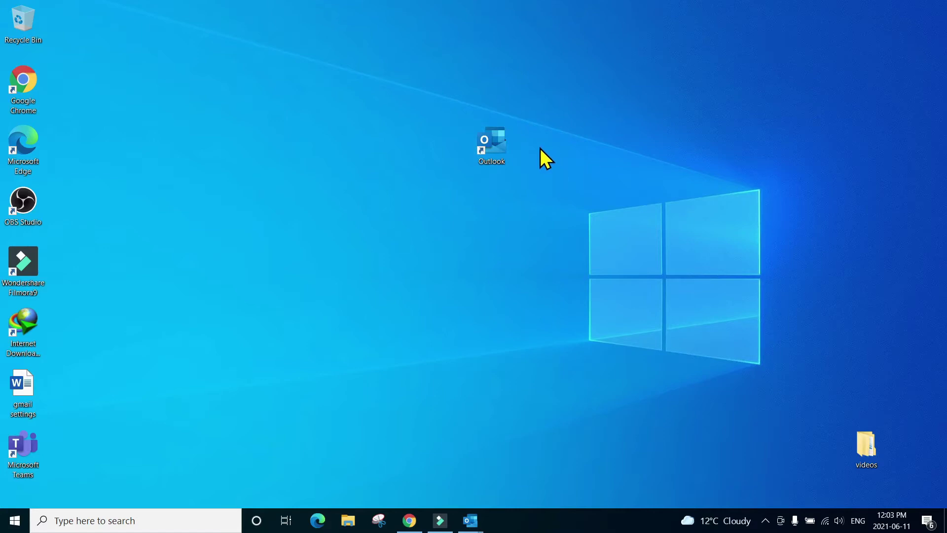
Launch Outlook, minimize it to test the taskbar, then relaunch and maximize it
{"action": "double_click", "coordinate": [492, 136]}
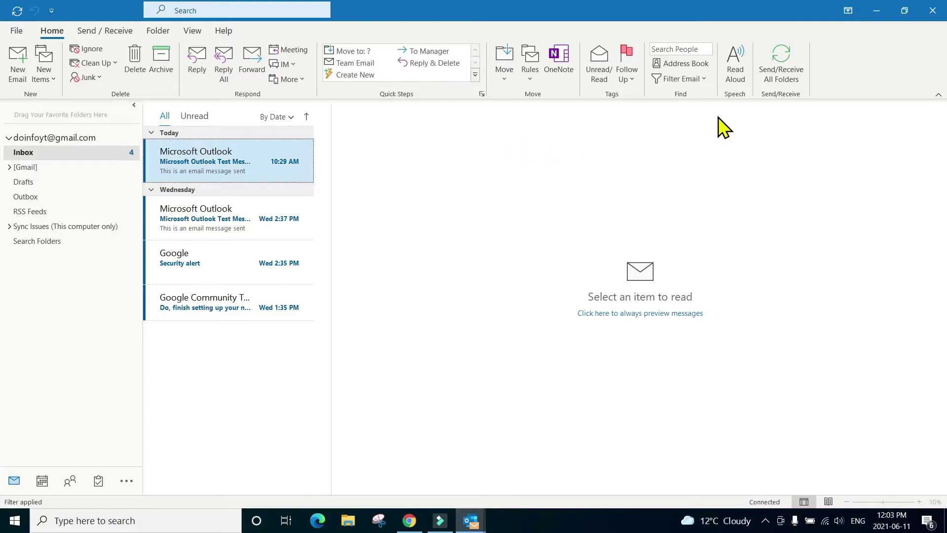
{"action": "left_click", "coordinate": [876, 10]}
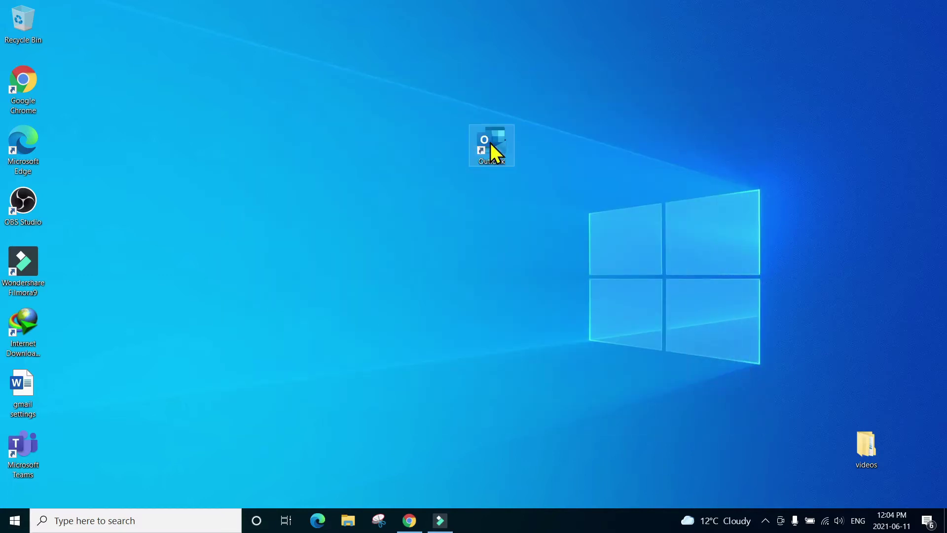
{"action": "double_click", "coordinate": [491, 142]}
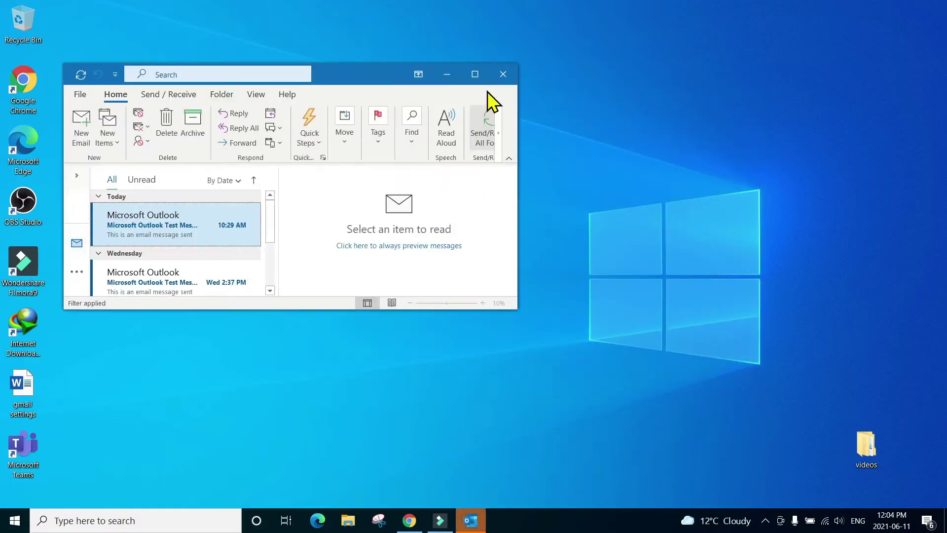
{"action": "left_click", "coordinate": [474, 74]}
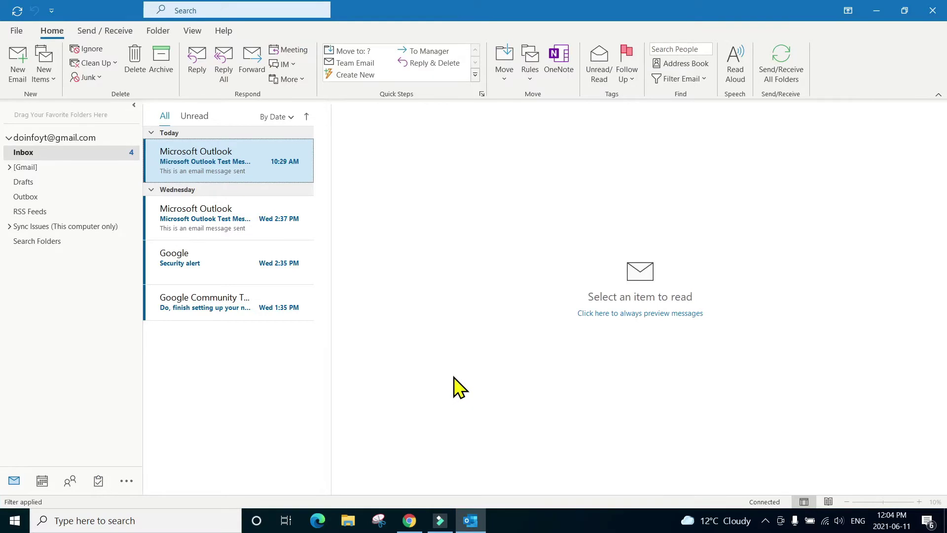
Check File Explorer, return to Outlook, refresh the desktop and relaunch Outlook from its shortcut
{"action": "left_click", "coordinate": [348, 521]}
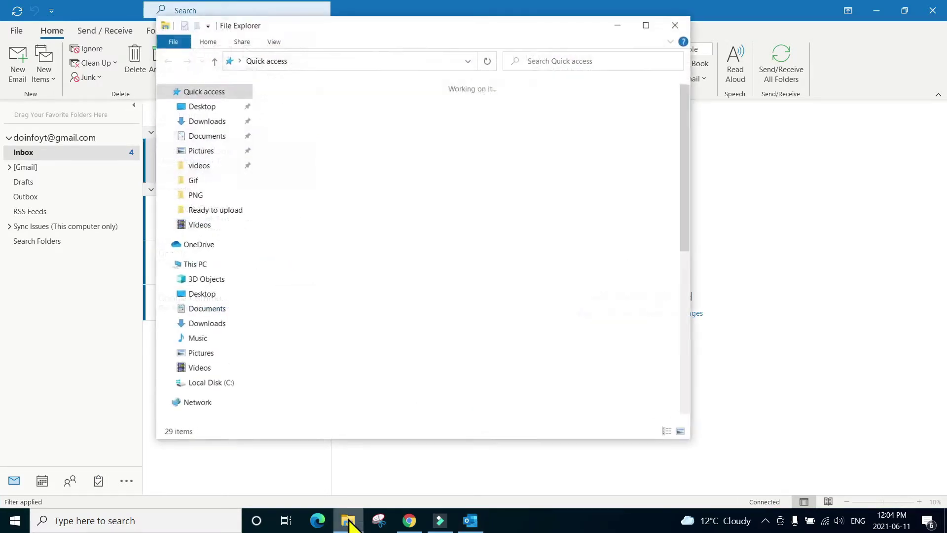
{"action": "left_click", "coordinate": [470, 521]}
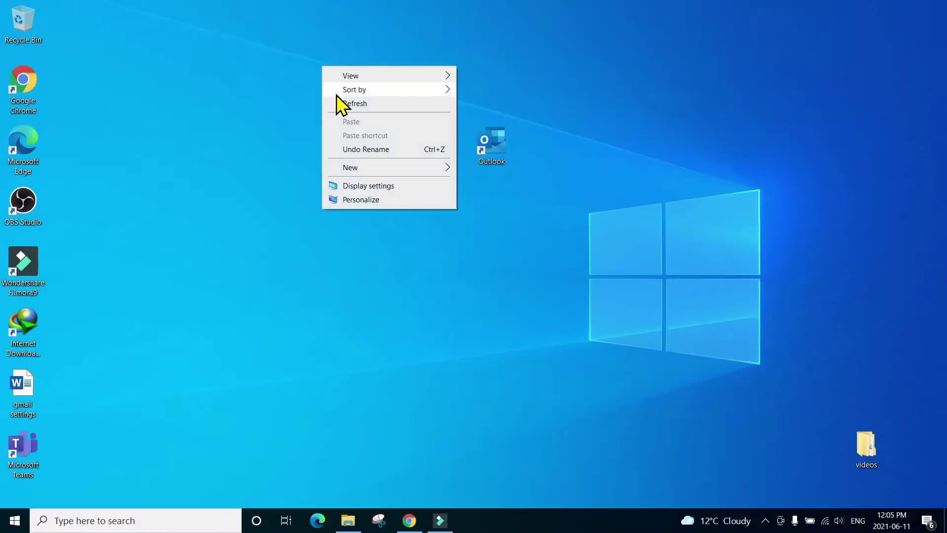
{"action": "left_click", "coordinate": [340, 105]}
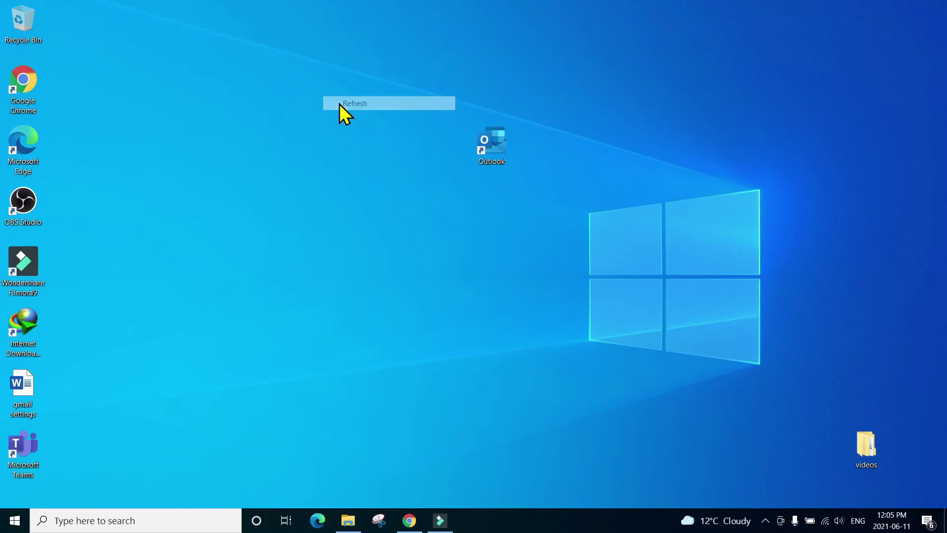
{"action": "double_click", "coordinate": [498, 139]}
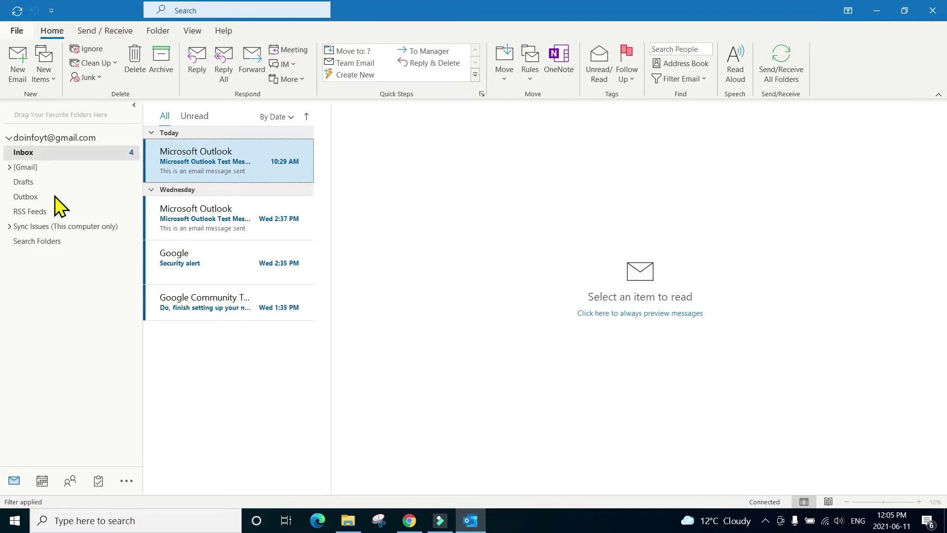
Browse Outlook's General and Tasks options pages for a taskbar setting, then close Options
{"action": "left_click", "coordinate": [15, 33]}
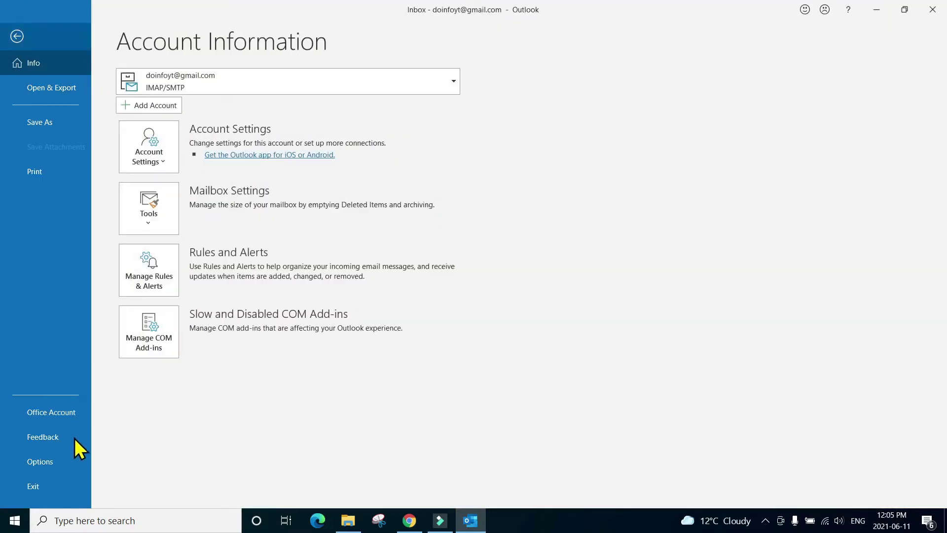
{"action": "left_click", "coordinate": [32, 455]}
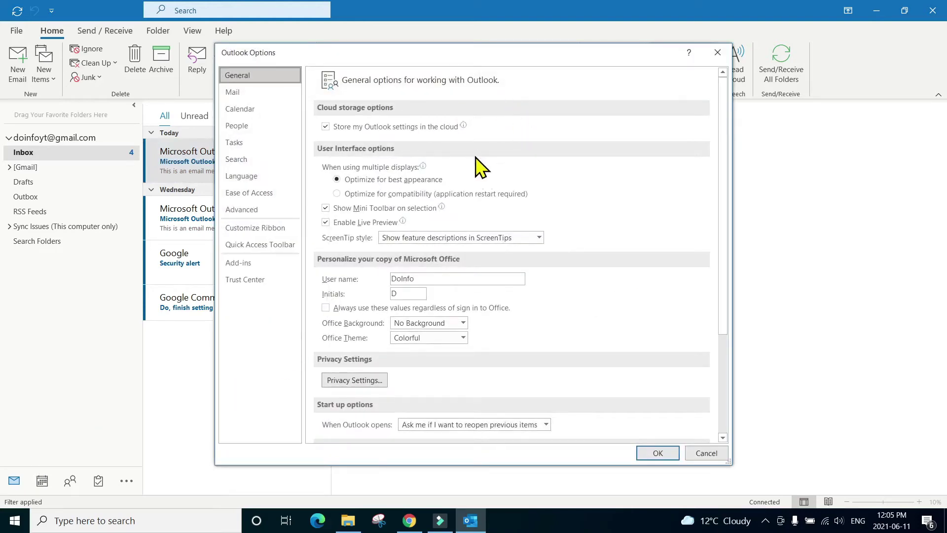
{"action": "scroll", "coordinate": [489, 157], "scroll_direction": "down", "scroll_amount": 2}
{"action": "scroll", "coordinate": [490, 158], "scroll_direction": "down", "scroll_amount": 1}
{"action": "scroll", "coordinate": [496, 163], "scroll_direction": "down", "scroll_amount": 2}
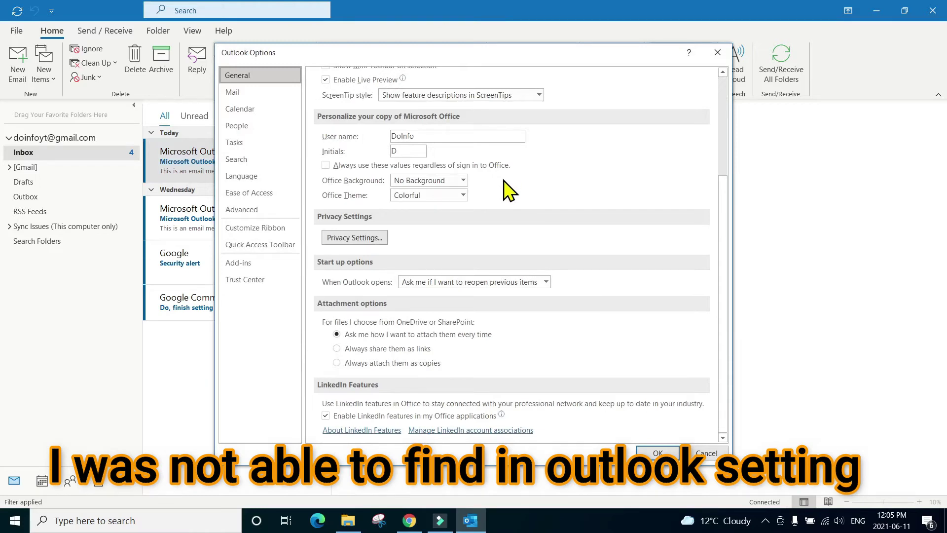
{"action": "left_click", "coordinate": [236, 143]}
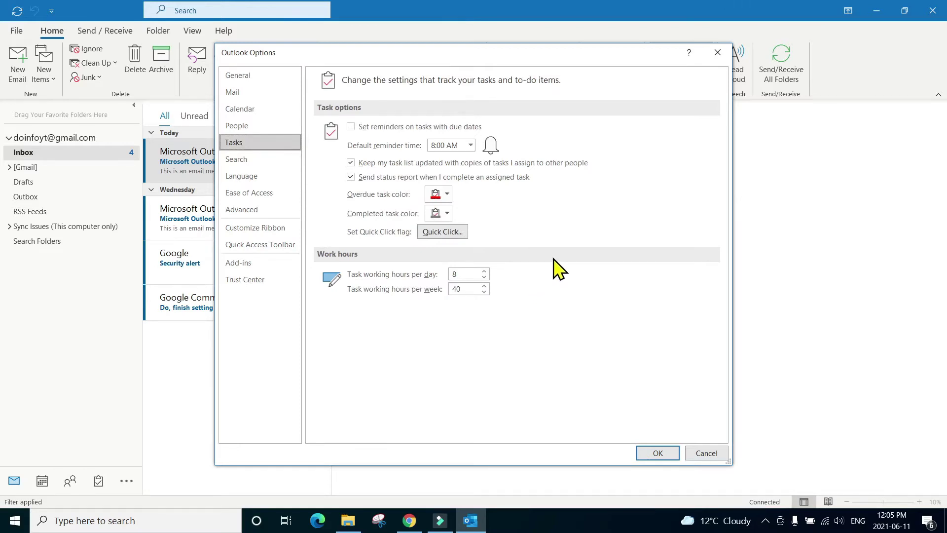
{"action": "left_click", "coordinate": [658, 453]}
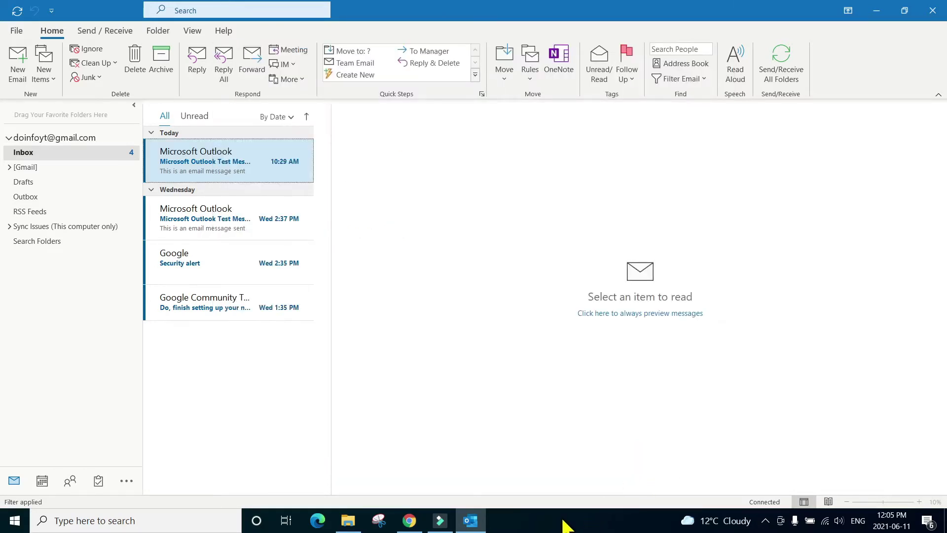
Minimize Outlook and open Task Manager from the taskbar's context menu
{"action": "left_click", "coordinate": [877, 11]}
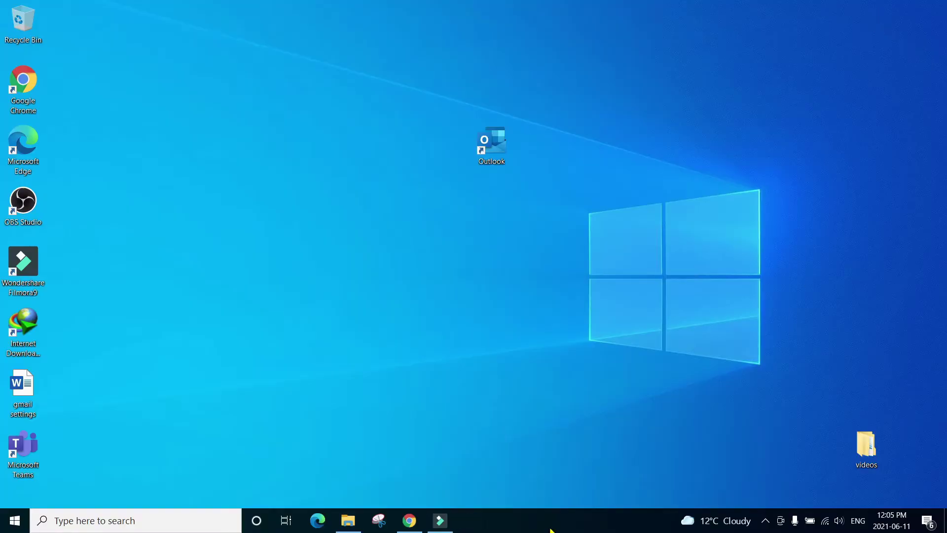
{"action": "right_click", "coordinate": [566, 527]}
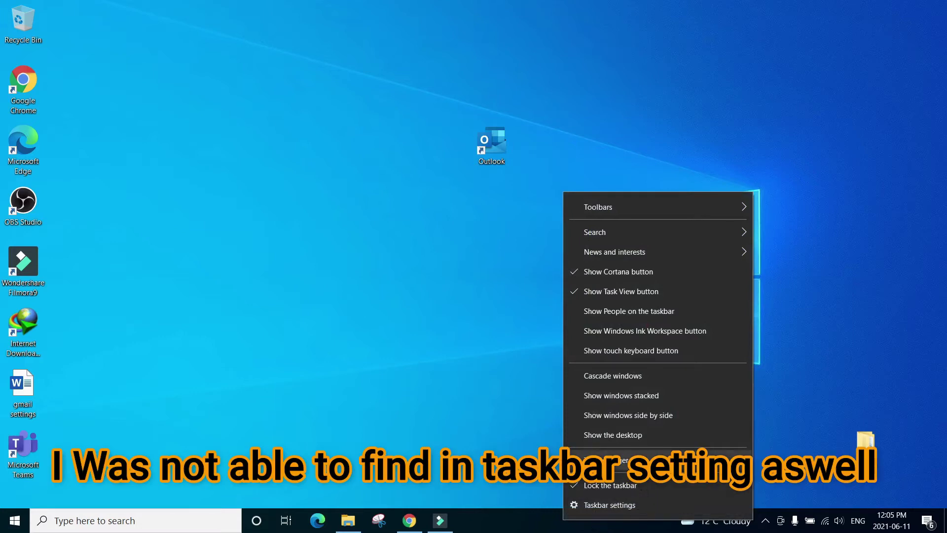
{"action": "left_click", "coordinate": [607, 460]}
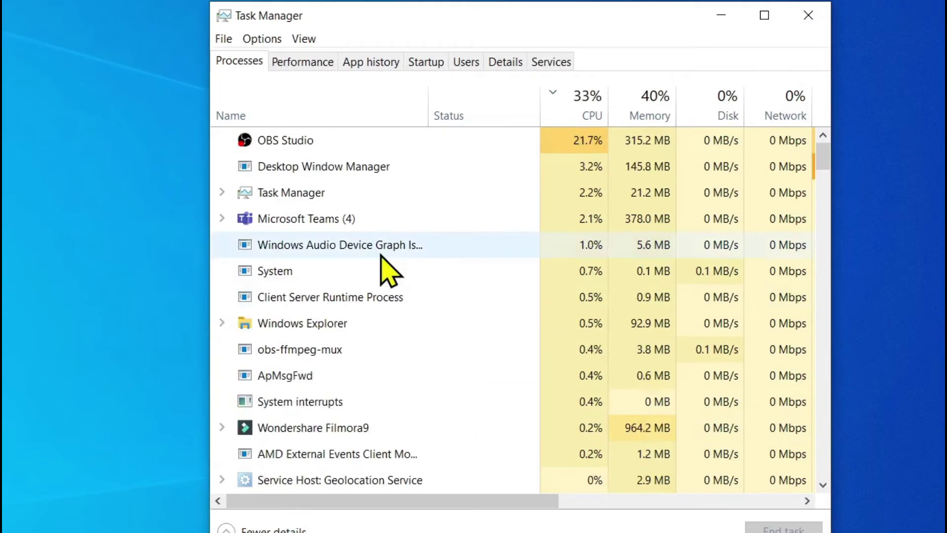
{"action": "scroll", "coordinate": [392, 269], "scroll_direction": "down", "scroll_amount": 1}
{"action": "scroll", "coordinate": [385, 267], "scroll_direction": "down", "scroll_amount": 1}
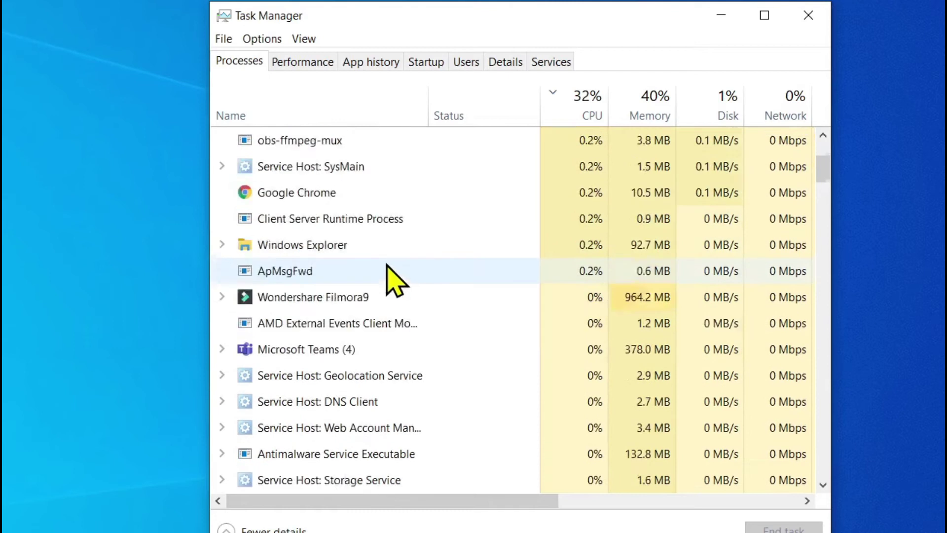
{"action": "scroll", "coordinate": [391, 281], "scroll_direction": "down", "scroll_amount": 1}
{"action": "scroll", "coordinate": [391, 280], "scroll_direction": "down", "scroll_amount": 1}
{"action": "scroll", "coordinate": [392, 280], "scroll_direction": "down", "scroll_amount": 1}
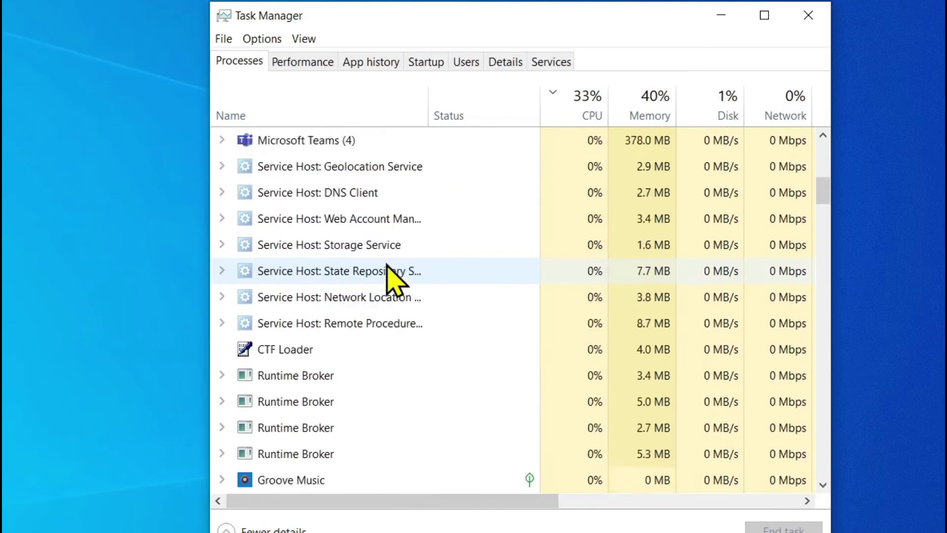
{"action": "scroll", "coordinate": [391, 280], "scroll_direction": "down", "scroll_amount": 1}
{"action": "scroll", "coordinate": [392, 280], "scroll_direction": "down", "scroll_amount": 1}
{"action": "scroll", "coordinate": [391, 280], "scroll_direction": "down", "scroll_amount": 1}
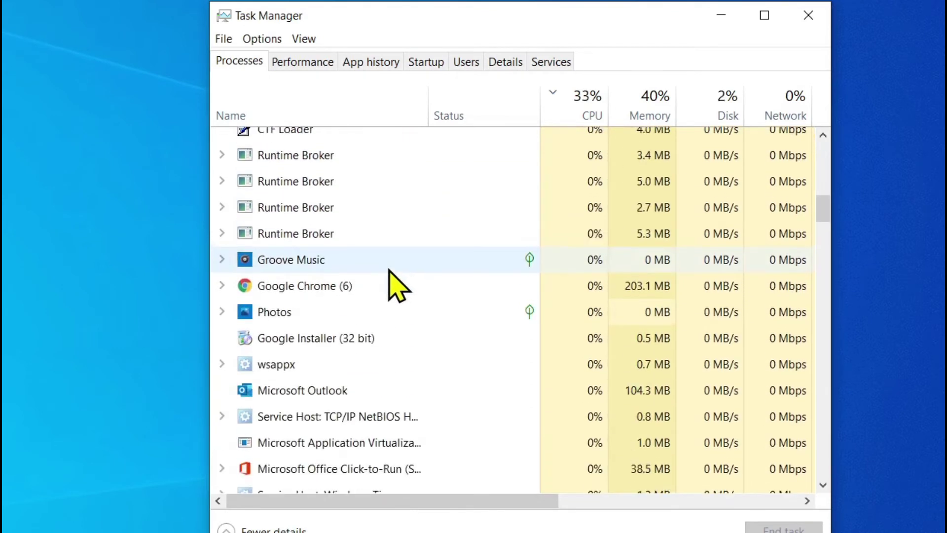
{"action": "scroll", "coordinate": [363, 345], "scroll_direction": "up", "scroll_amount": 1}
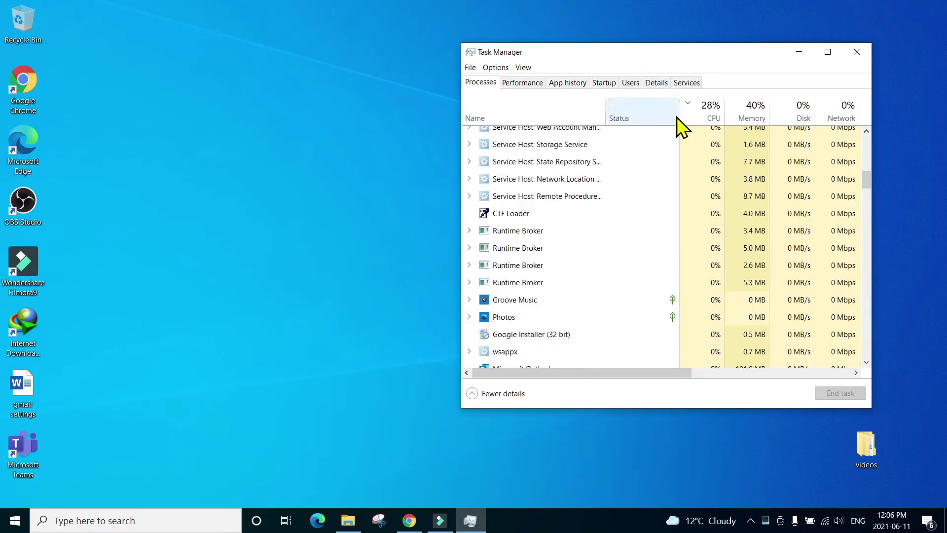
{"action": "left_click", "coordinate": [799, 52]}
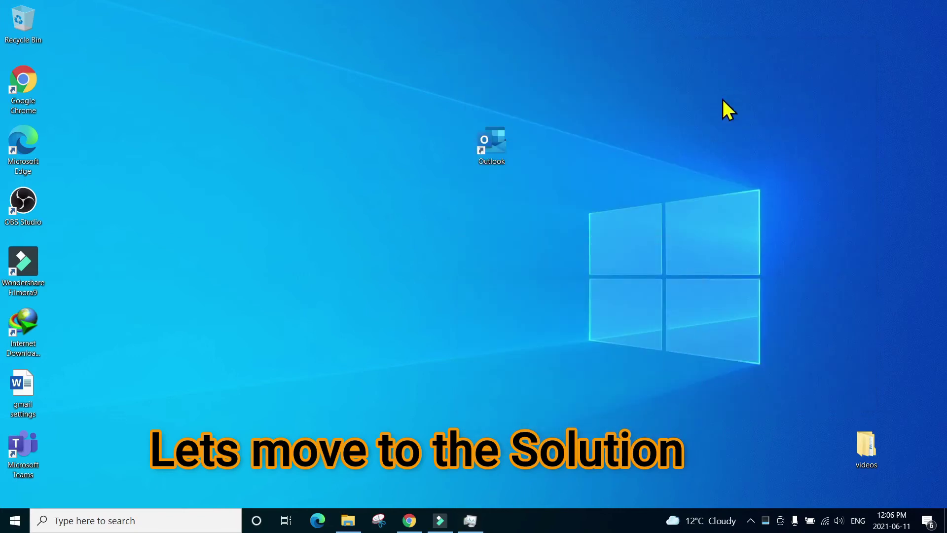
{"action": "right_click", "coordinate": [365, 133]}
{"action": "left_click", "coordinate": [380, 164]}
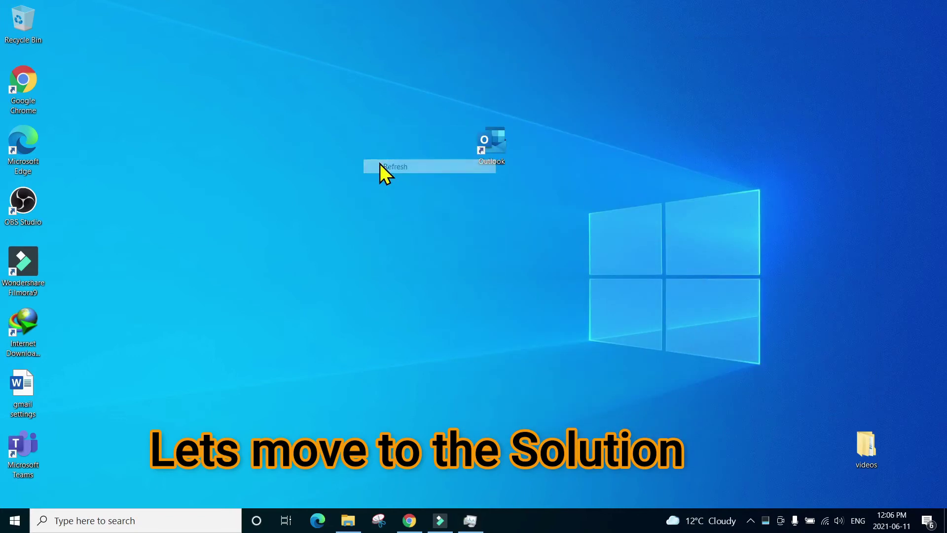
{"action": "right_click", "coordinate": [369, 190]}
{"action": "left_click", "coordinate": [392, 226]}
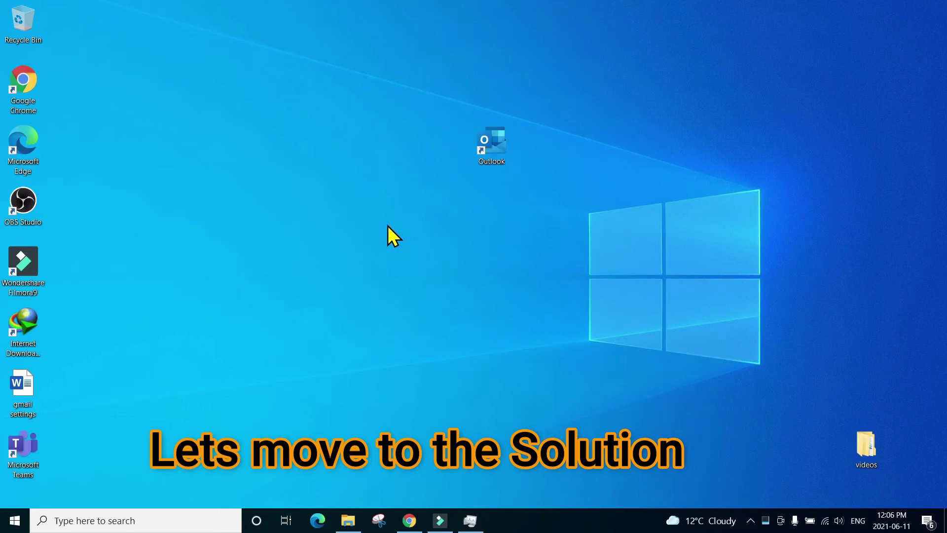
{"action": "right_click", "coordinate": [387, 226]}
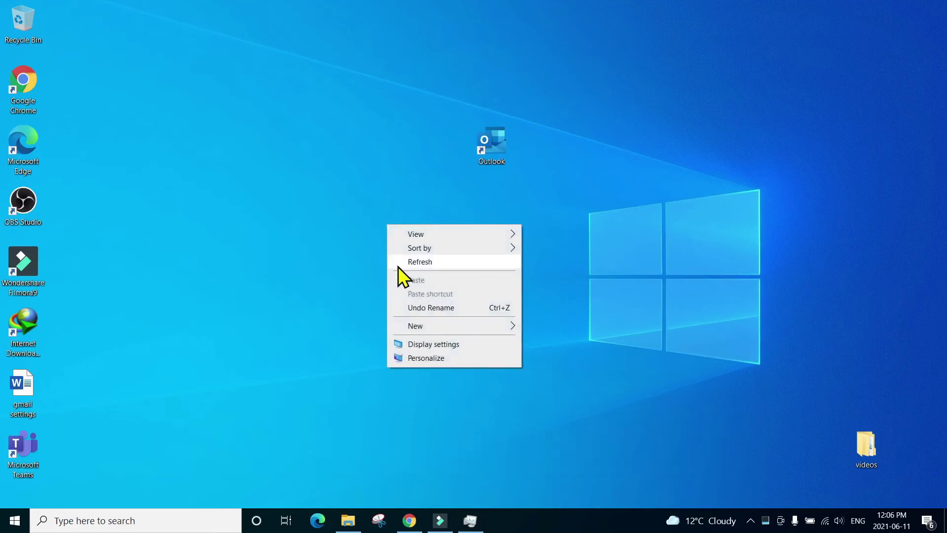
{"action": "left_click", "coordinate": [398, 264]}
{"action": "right_click", "coordinate": [297, 108]}
{"action": "left_click", "coordinate": [318, 146]}
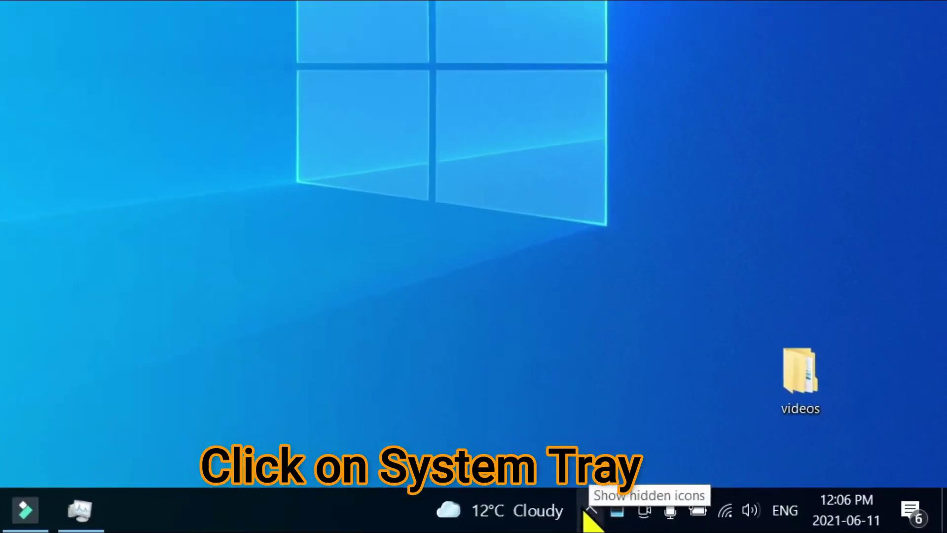
Uncheck Hide When Minimized in the Outlook tray icon's menu
{"action": "left_click", "coordinate": [591, 511]}
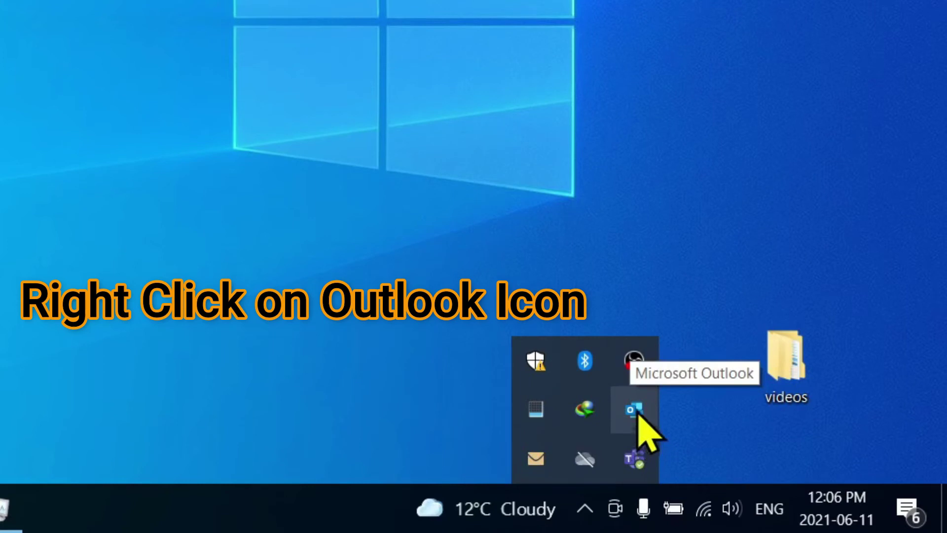
{"action": "right_click", "coordinate": [635, 410]}
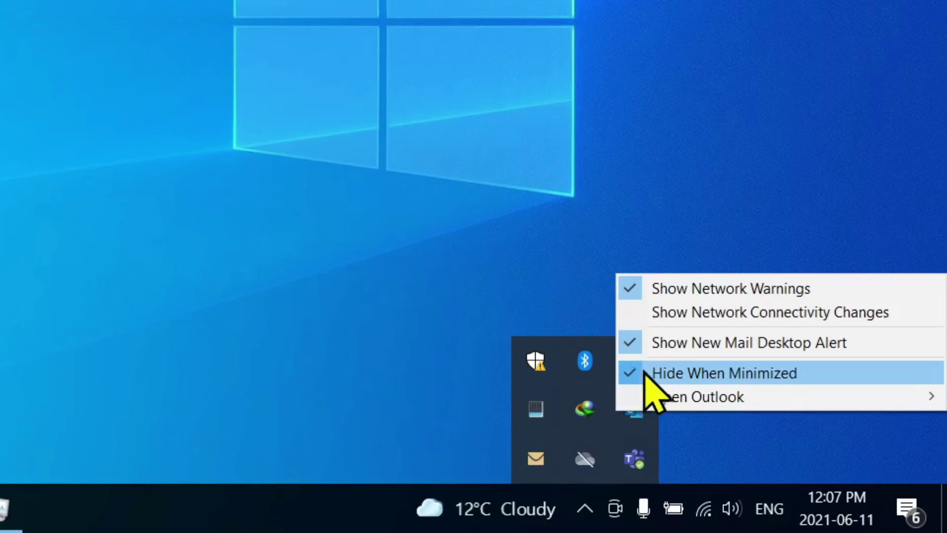
{"action": "left_click", "coordinate": [646, 374]}
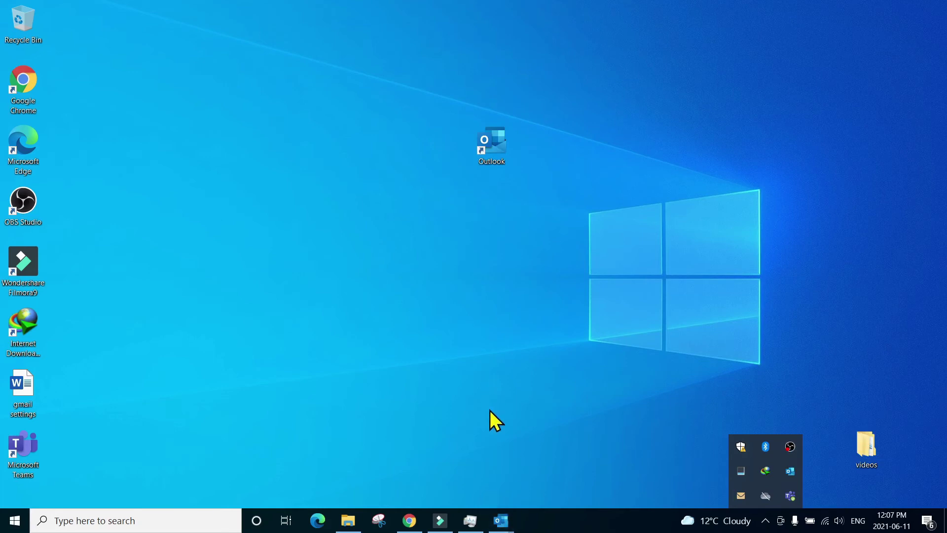
{"action": "left_click", "coordinate": [494, 470]}
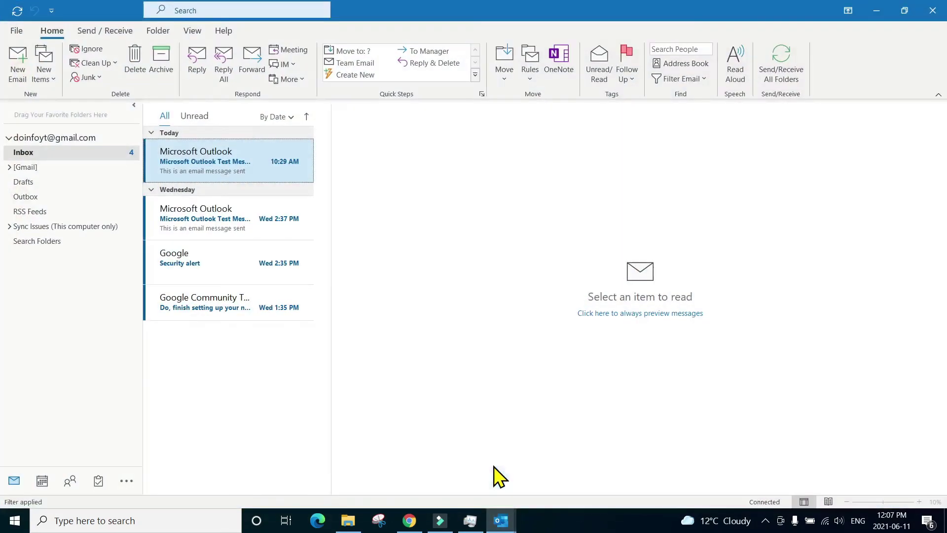
{"action": "left_click", "coordinate": [877, 12]}
{"action": "mouse_move", "coordinate": [501, 520]}
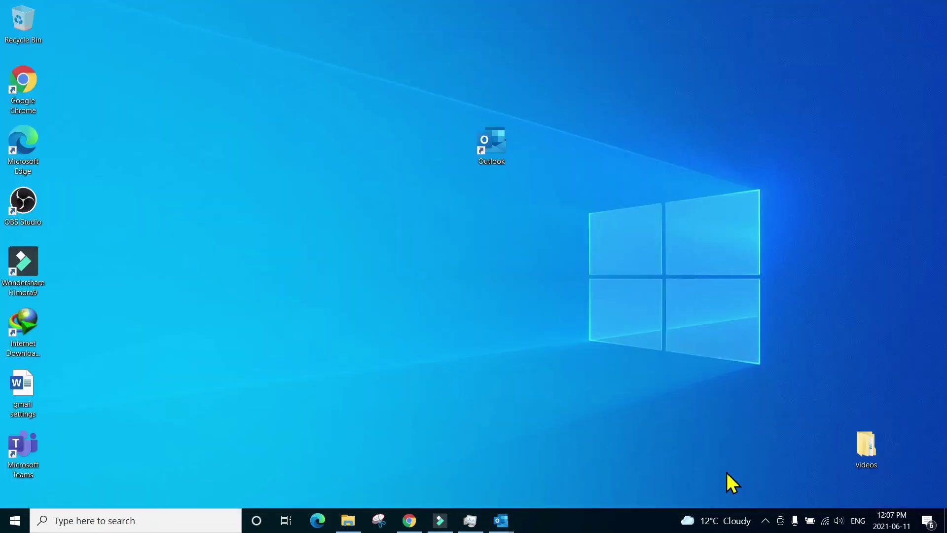
Toggle Hide When Minimized again from the Outlook tray icon's menu
{"action": "left_click", "coordinate": [765, 521]}
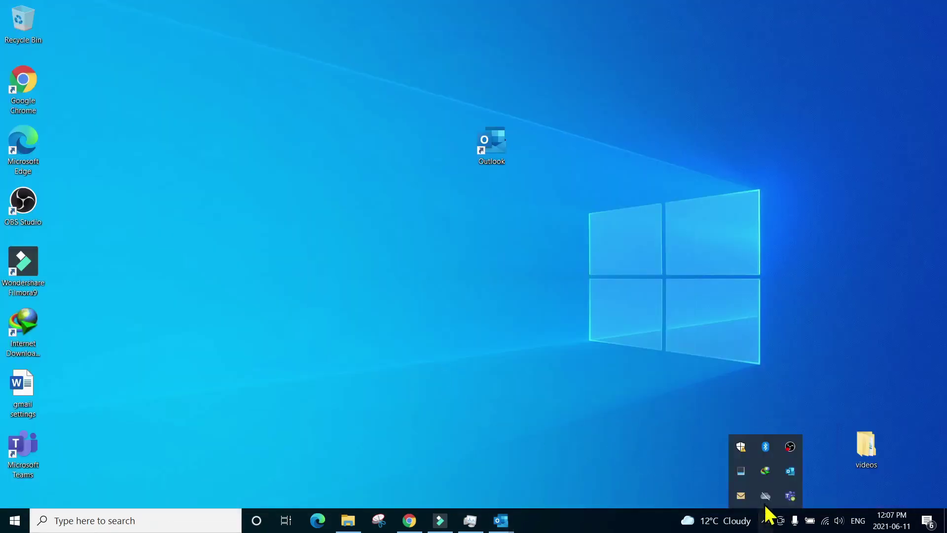
{"action": "right_click", "coordinate": [789, 472]}
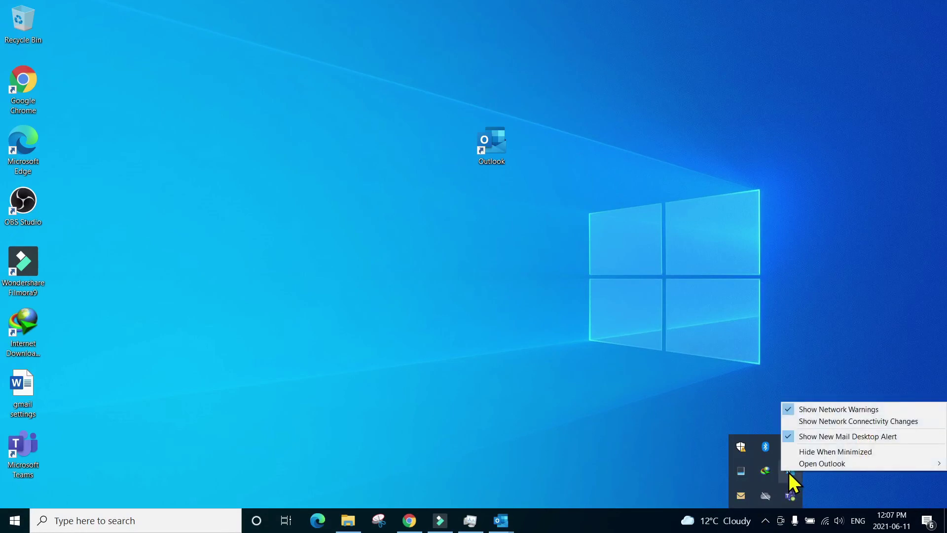
{"action": "left_click", "coordinate": [812, 454]}
{"action": "mouse_move", "coordinate": [500, 521]}
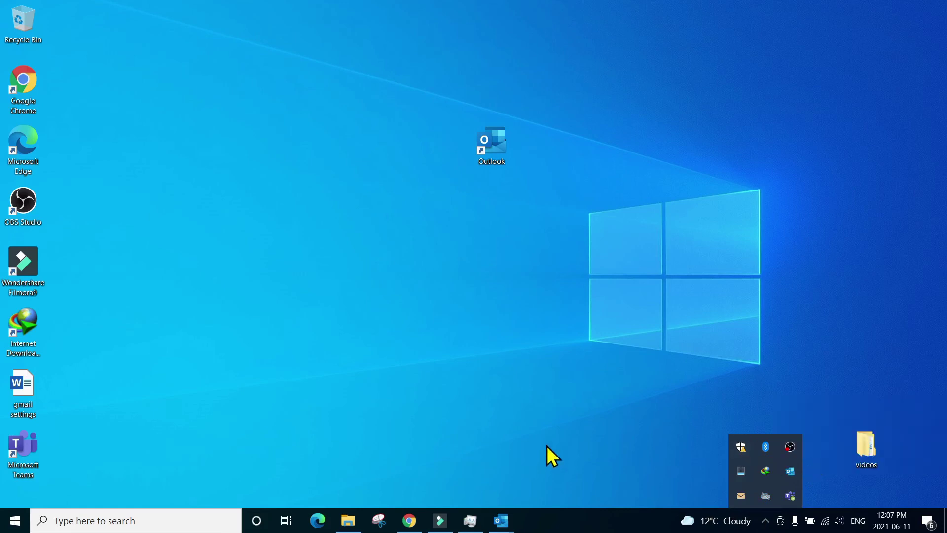
{"action": "left_click", "coordinate": [520, 499]}
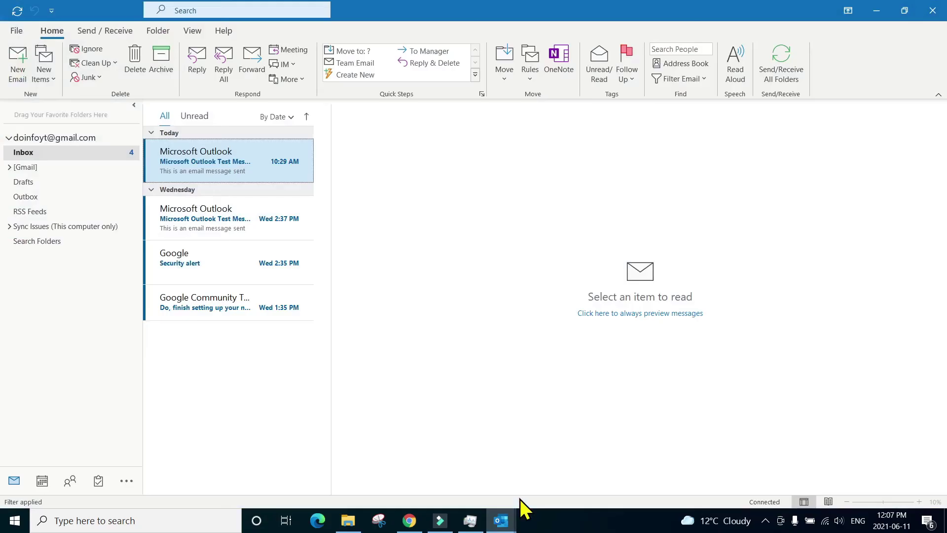